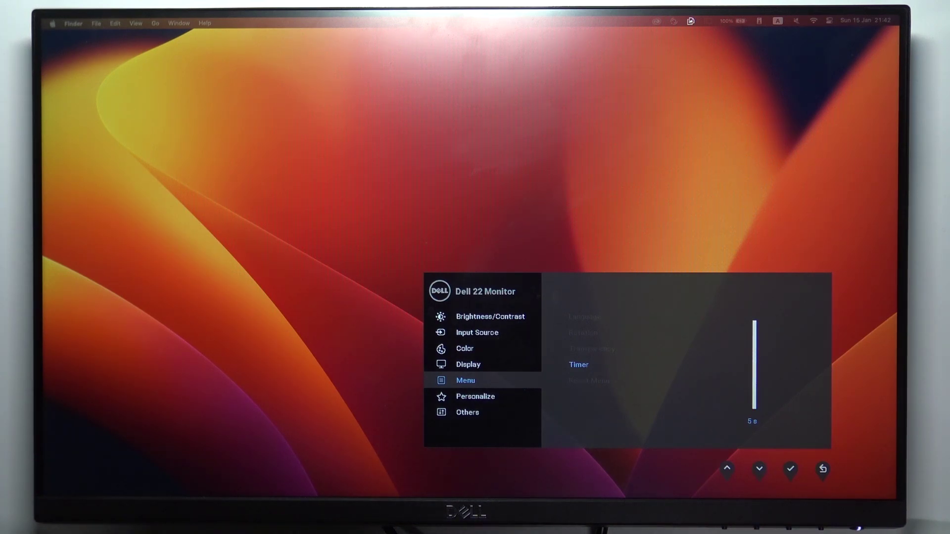
# Raise the OSD menu Timer slider to 60 s and return to the Menu list
pyautogui.press('Up')
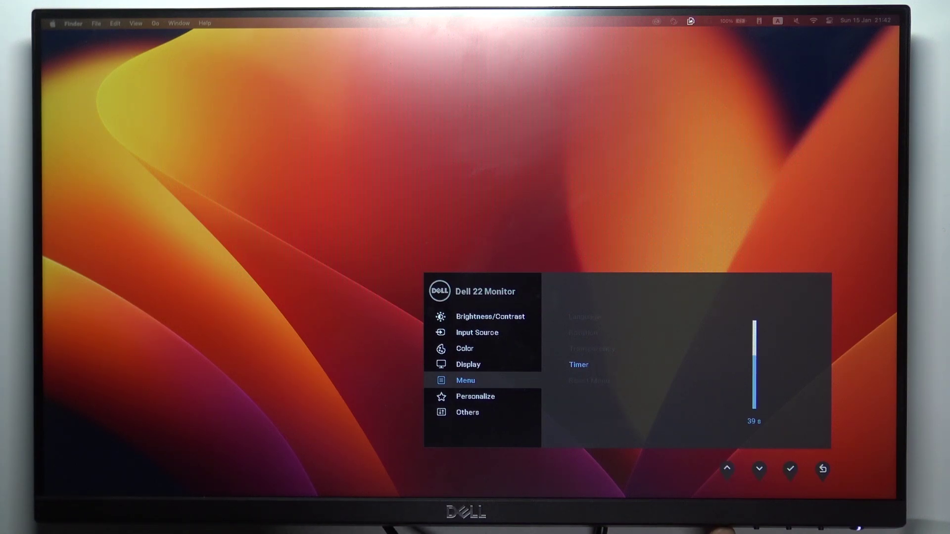
pyautogui.press('Up')
pyautogui.press('Up')
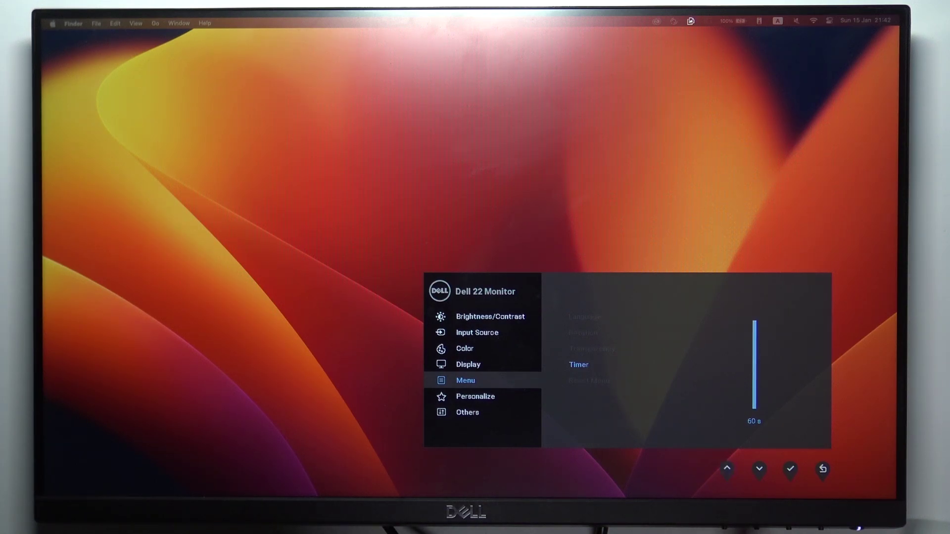
pyautogui.press('Escape')
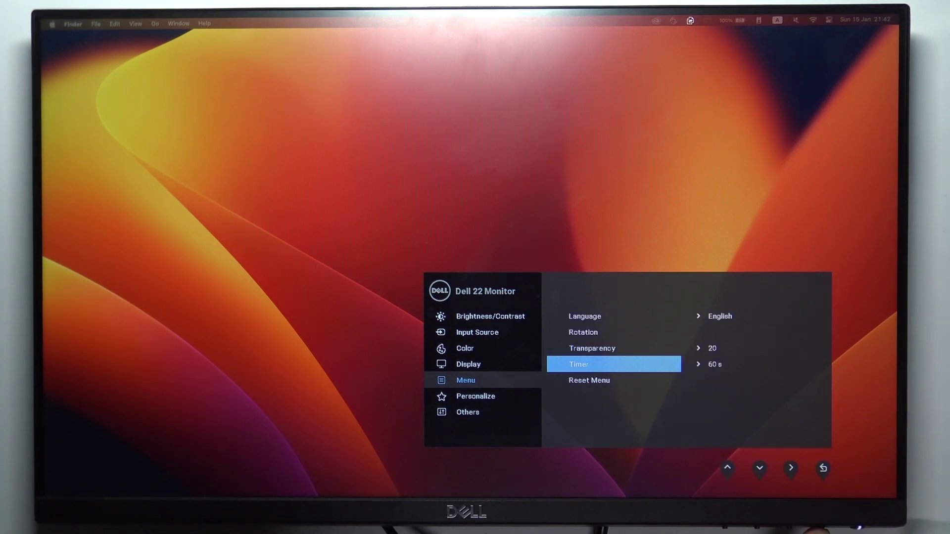